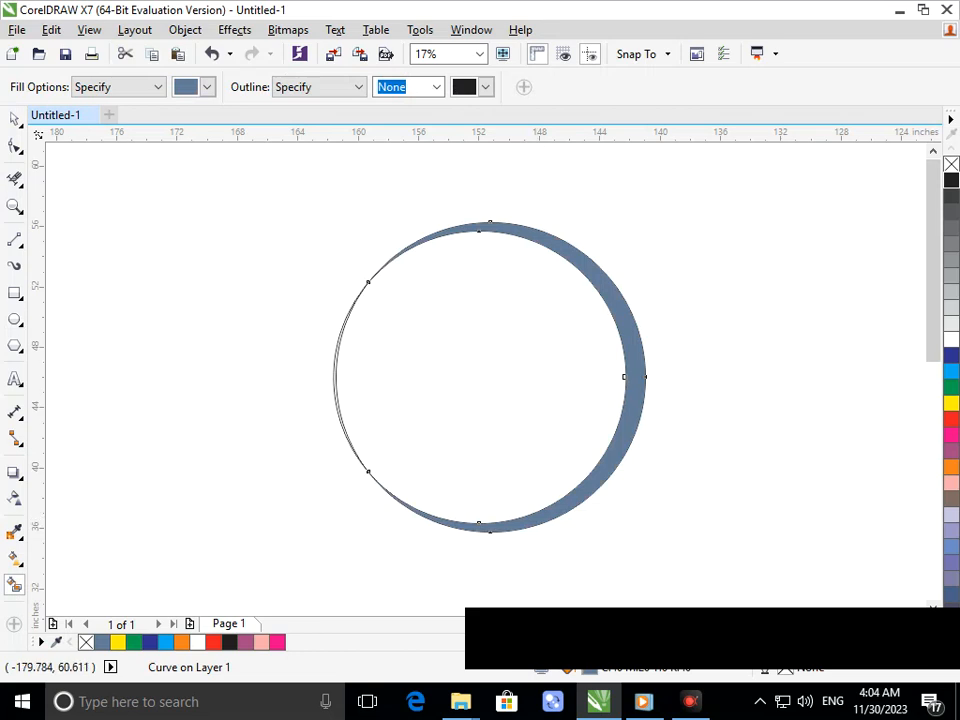
# Remove the two overlapping guide circles, leaving only the filled blue-grey crescent
pyautogui.press('space')
pyautogui.press('F7')
pyautogui.moveTo(92, 199); pyautogui.dragTo(399, 506)
pyautogui.hotkey('ctrl', 'z')
# Create a copy of the crescent scaled to about 86% inside the original and rotate it to about 321 degrees
pyautogui.click(616, 458)
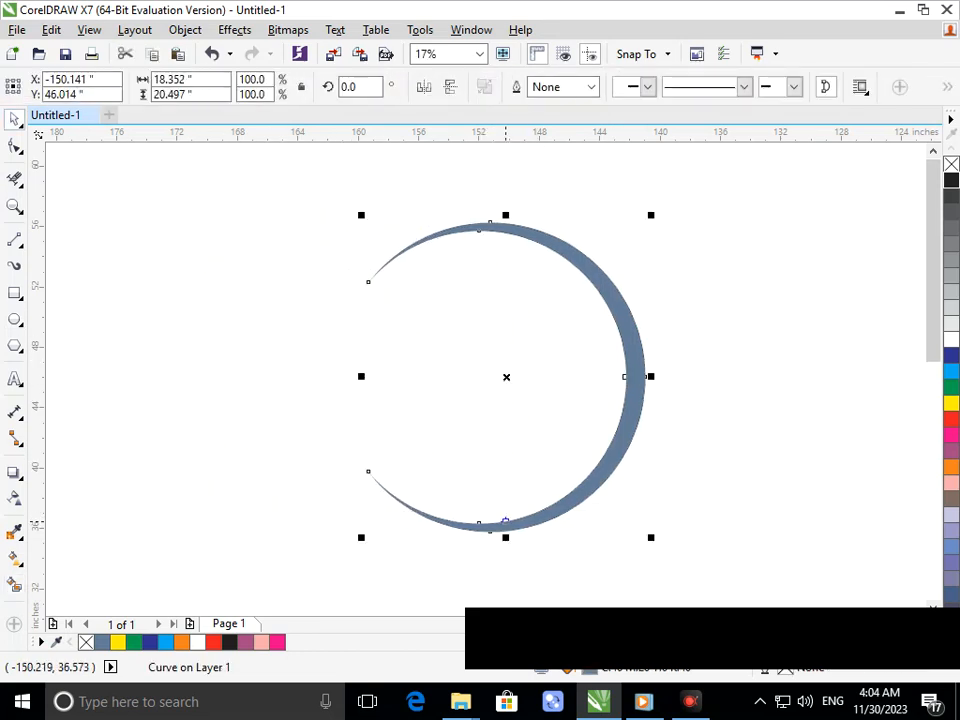
pyautogui.moveTo(362, 536); pyautogui.dragTo(384, 521)
pyautogui.moveTo(459, 500); pyautogui.dragTo(440, 507)
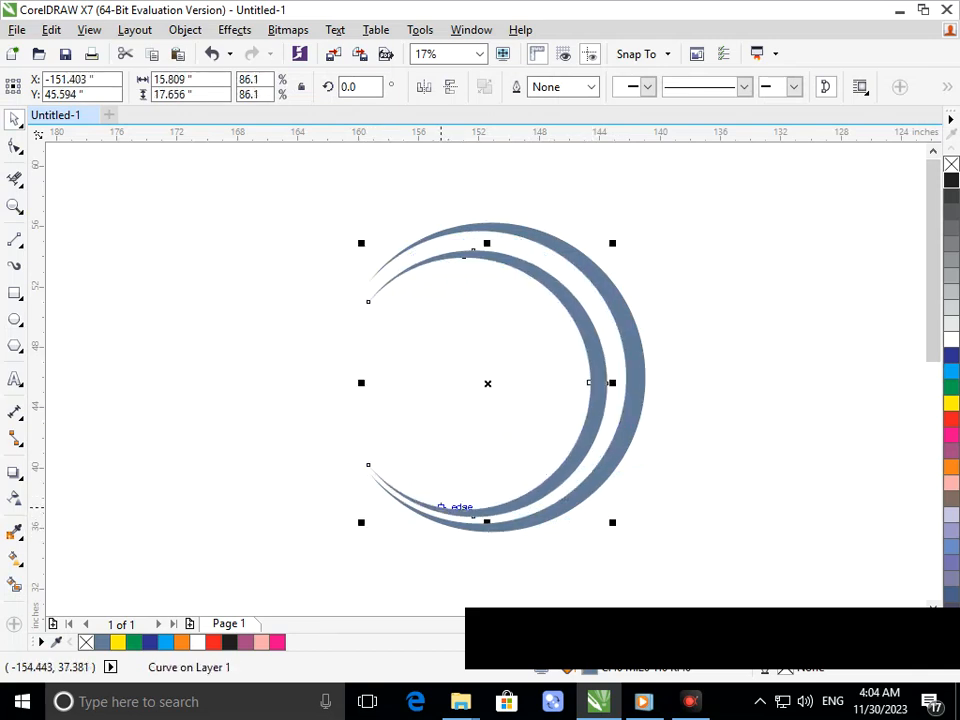
pyautogui.click(441, 511)
pyautogui.moveTo(362, 519); pyautogui.dragTo(297, 410)
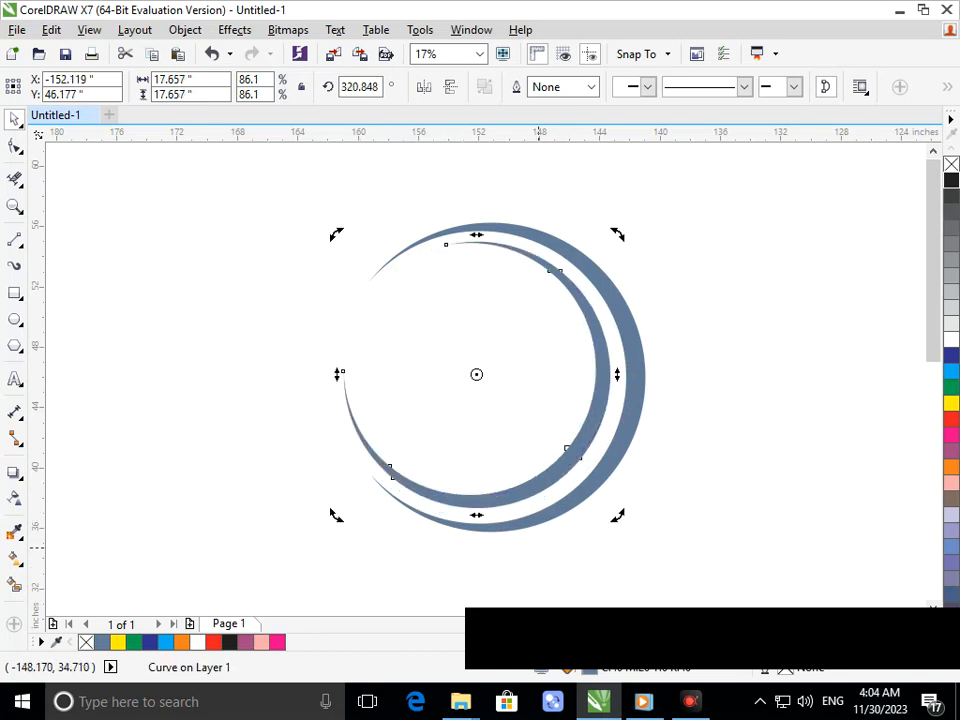
# Shift the inner crescent slightly down and right so it nests more evenly inside the outer one
pyautogui.click(547, 571)
pyautogui.moveTo(519, 495); pyautogui.dragTo(526, 504)
pyautogui.click(527, 504)
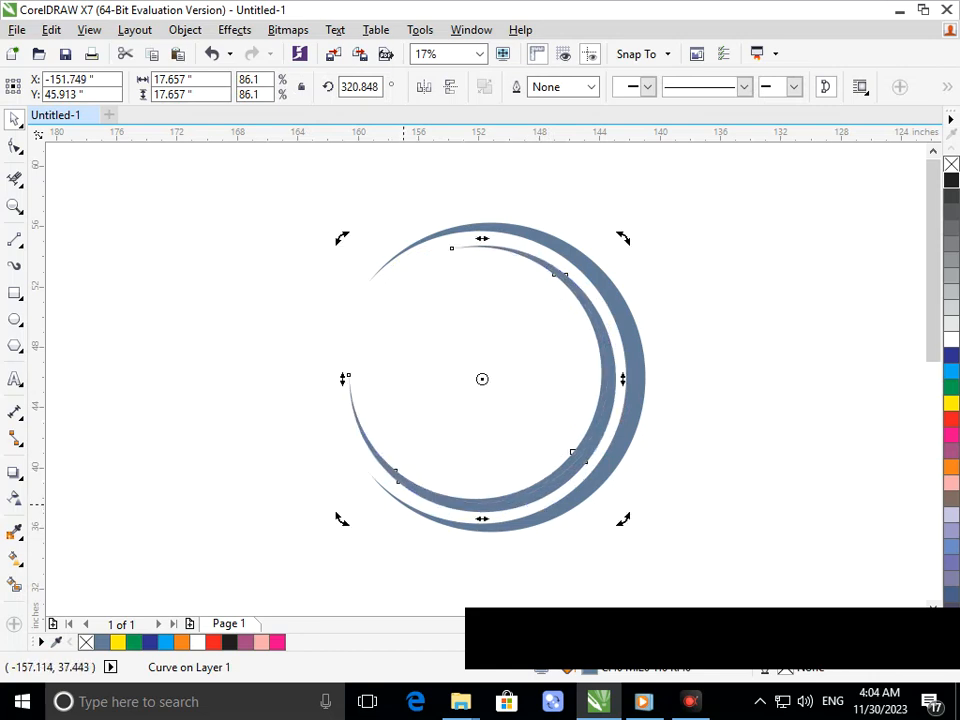
# Create a third crescent at about 72% scale, rotated to about 246 degrees, and nest it inside the second
pyautogui.click(410, 490)
pyautogui.moveTo(346, 516); pyautogui.dragTo(303, 279)
pyautogui.click(409, 464)
pyautogui.click(421, 454)
pyautogui.moveTo(411, 450); pyautogui.dragTo(400, 440)
pyautogui.moveTo(479, 462); pyautogui.dragTo(487, 478)
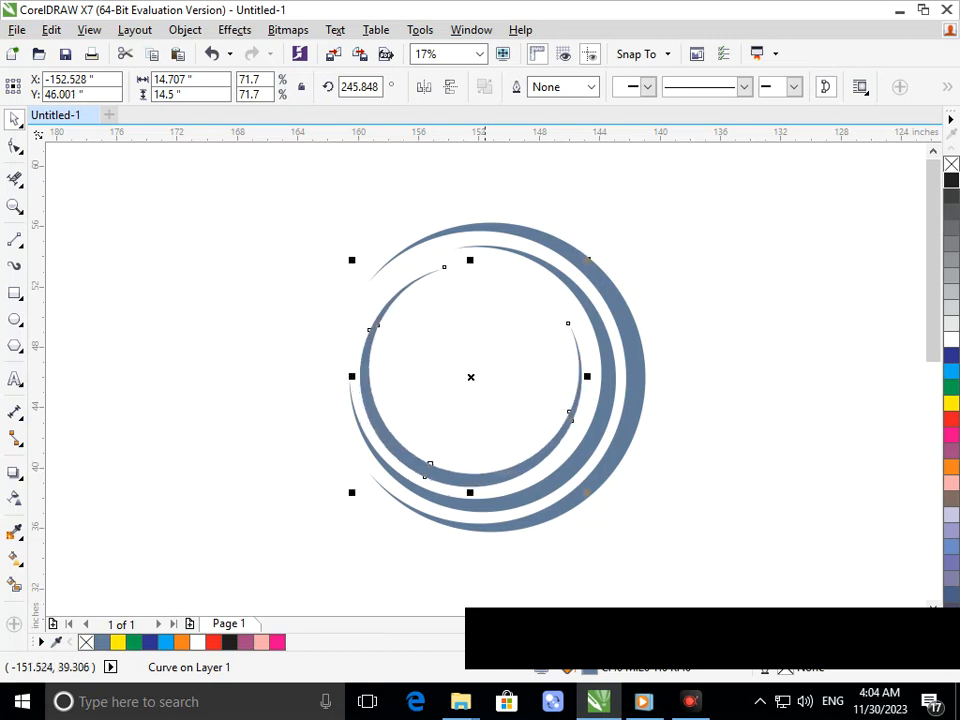
# Create a fourth crescent at about 57% scale inside the third, rotated to about 186 degrees
pyautogui.click(401, 465)
pyautogui.click(427, 470)
pyautogui.moveTo(349, 491); pyautogui.dragTo(330, 342)
pyautogui.click(515, 453)
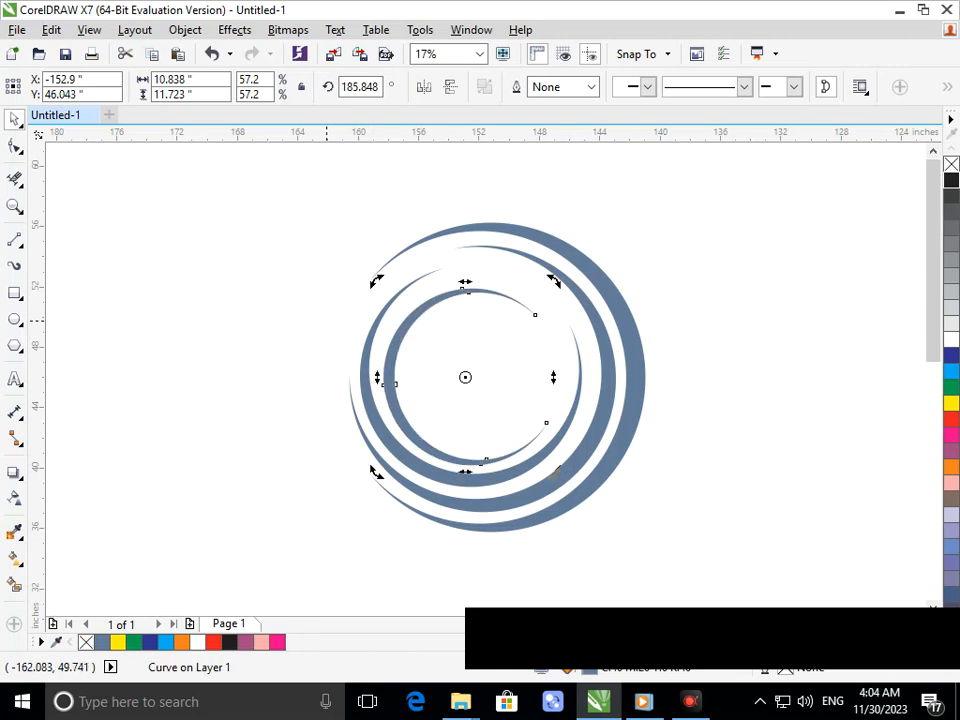
pyautogui.moveTo(380, 478)
pyautogui.mouseDown()
pyautogui.moveTo(339, 377)
pyautogui.moveTo(338, 337)
pyautogui.moveTo(345, 416)
pyautogui.moveTo(378, 477)
pyautogui.mouseUp()
pyautogui.click(386, 430)
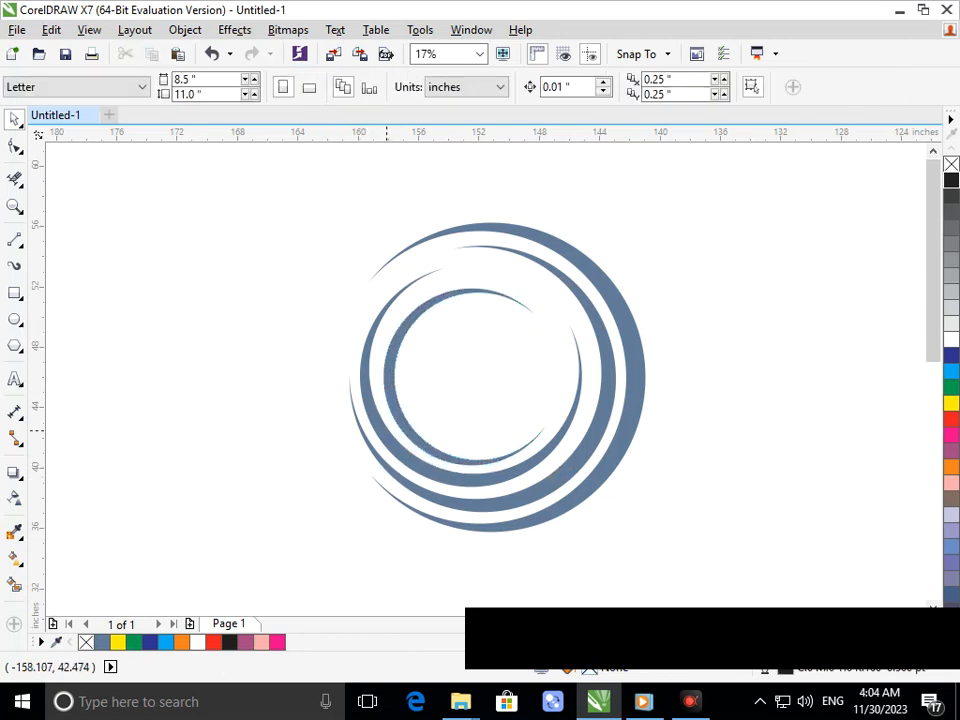
# Rotate the innermost crescent to about 151 degrees and shift it slightly up within the third crescent
pyautogui.click(392, 384)
pyautogui.click(422, 422)
pyautogui.moveTo(391, 455); pyautogui.dragTo(352, 384)
pyautogui.moveTo(423, 427); pyautogui.dragTo(396, 403)
pyautogui.click(415, 402)
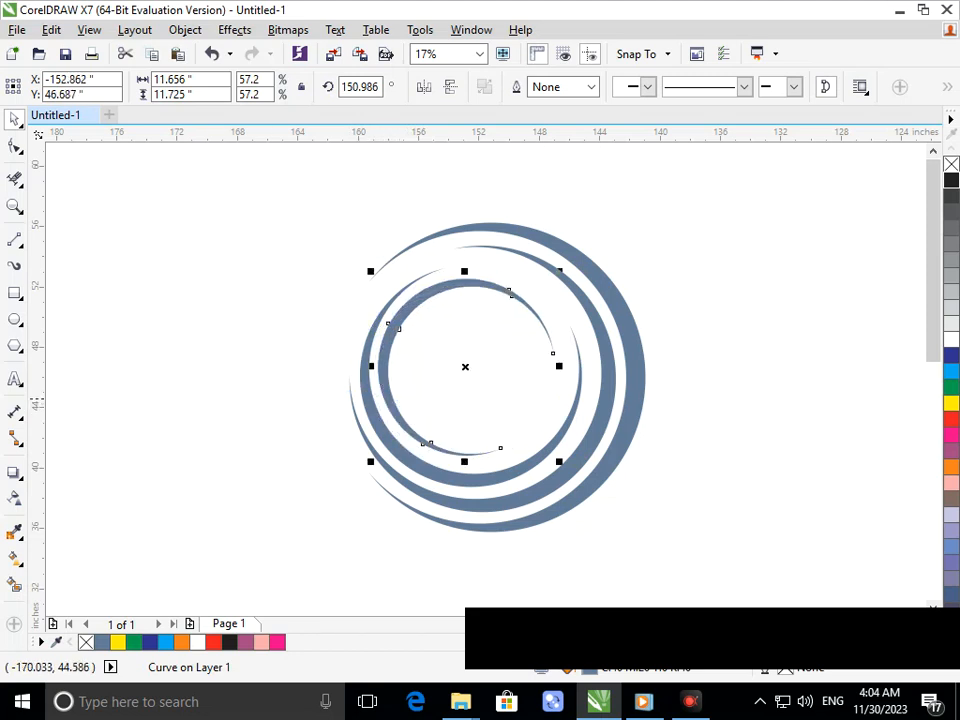
pyautogui.click(175, 402)
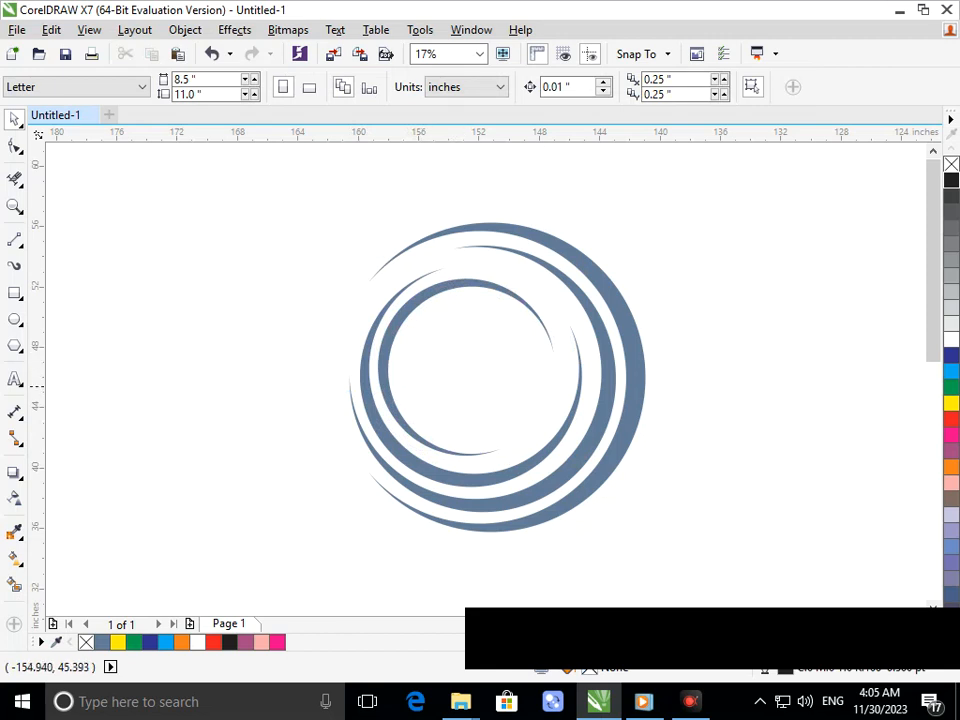
# Add two-line artistic text with g above D beside the rings and enlarge it to about 545 pt
pyautogui.click(15, 379)
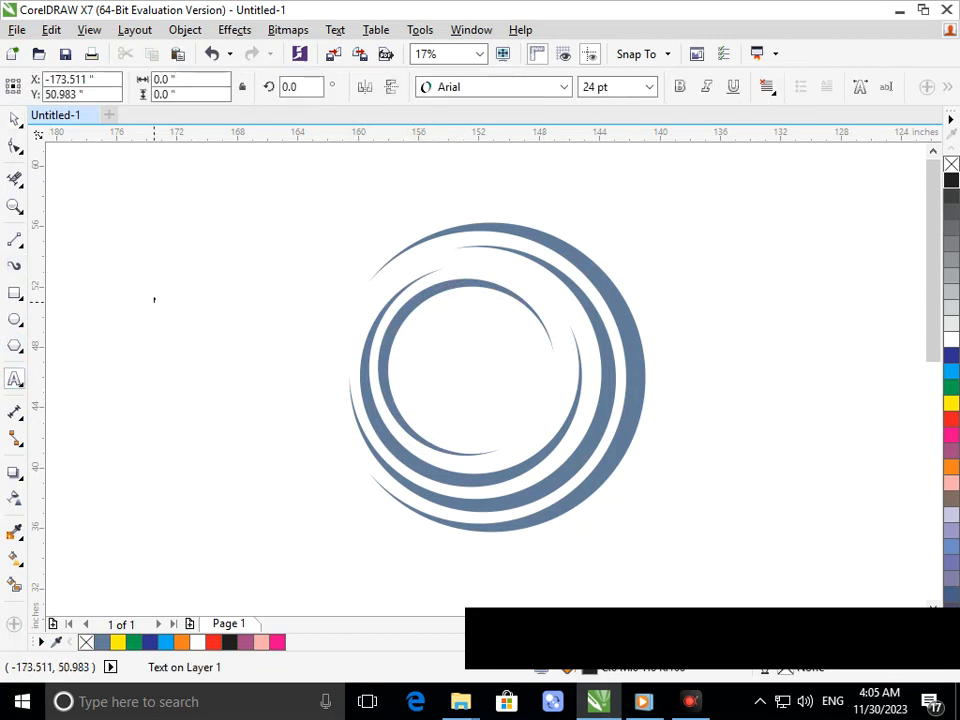
pyautogui.click(155, 299)
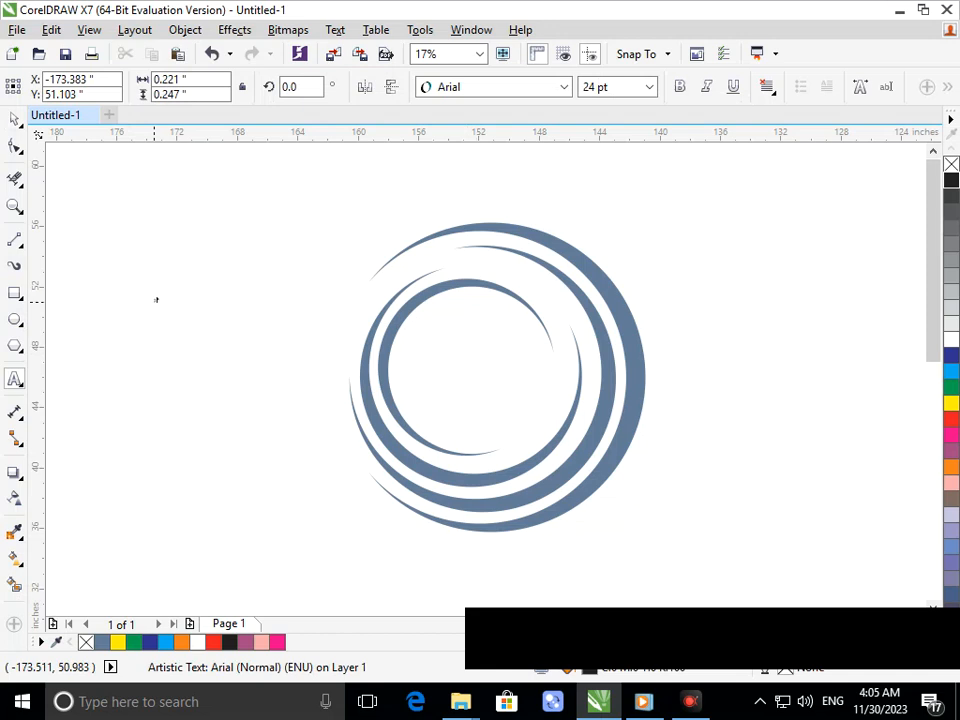
pyautogui.write('g')
pyautogui.press('Return')
pyautogui.write('D')
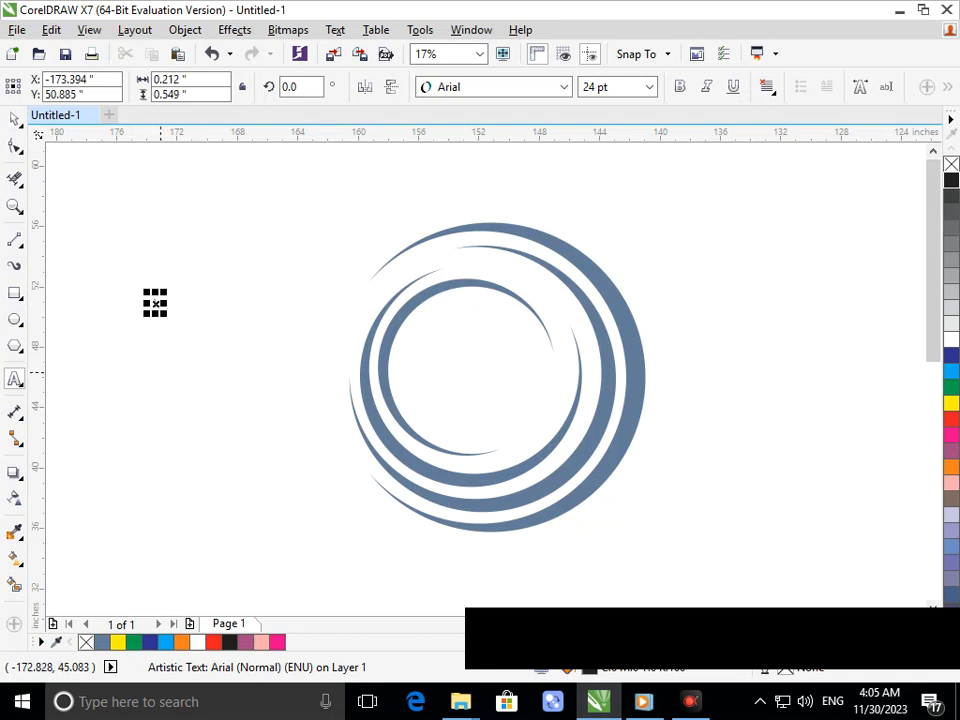
pyautogui.moveTo(163, 318); pyautogui.dragTo(227, 386)
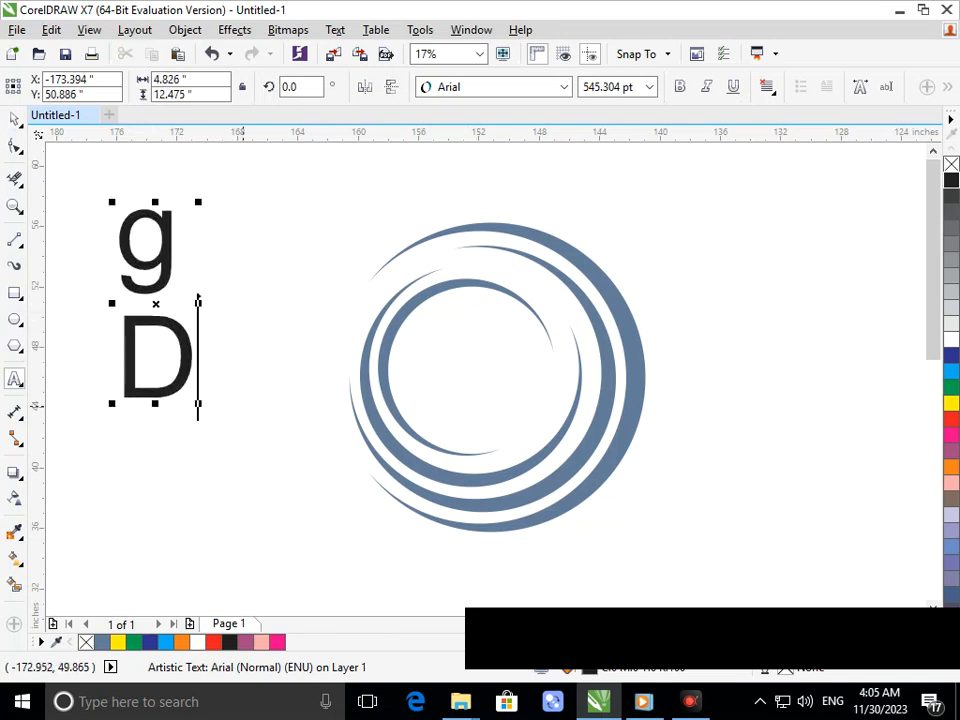
# Replace the two-line text with a capital G above a capital D
pyautogui.press('BackSpace')
pyautogui.press('BackSpace')
pyautogui.press('BackSpace')
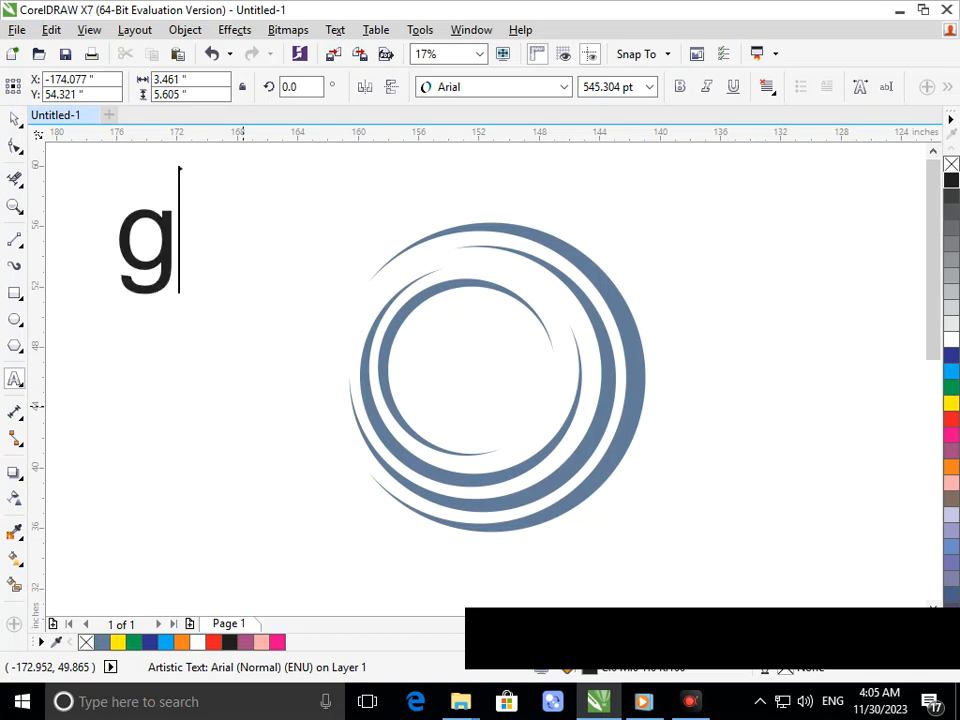
pyautogui.write('G')
pyautogui.press('Return')
pyautogui.write('D')
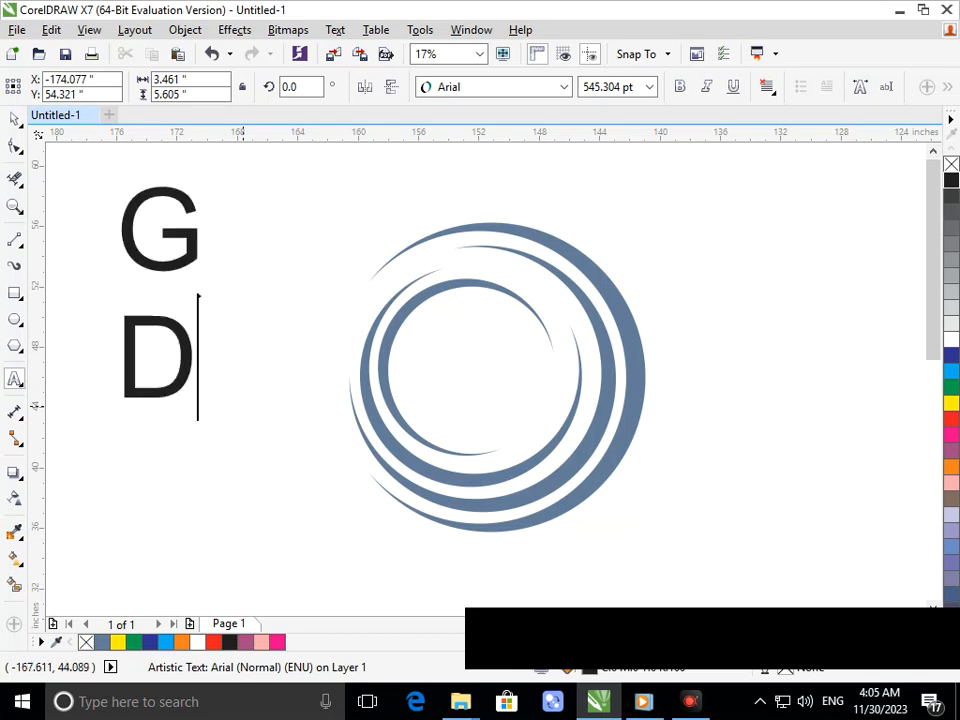
# Shrink the G and D text to about 243 pt and place it inside the innermost crescent
pyautogui.click(14, 119)
pyautogui.click(155, 295)
pyautogui.click(183, 386)
pyautogui.moveTo(183, 386); pyautogui.dragTo(178, 420)
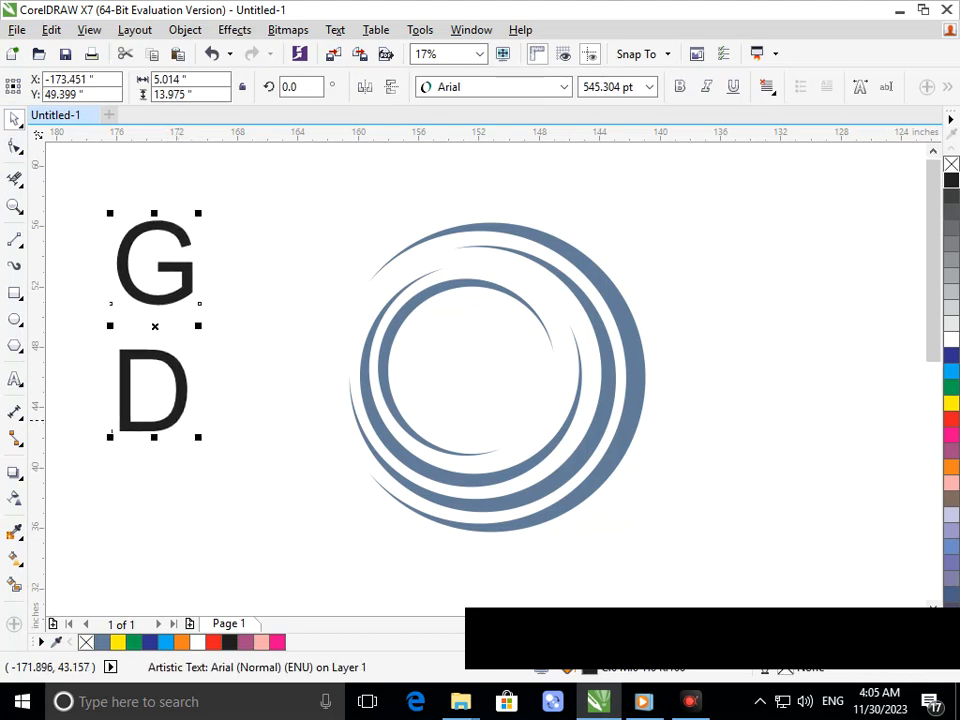
pyautogui.moveTo(110, 440); pyautogui.dragTo(425, 418)
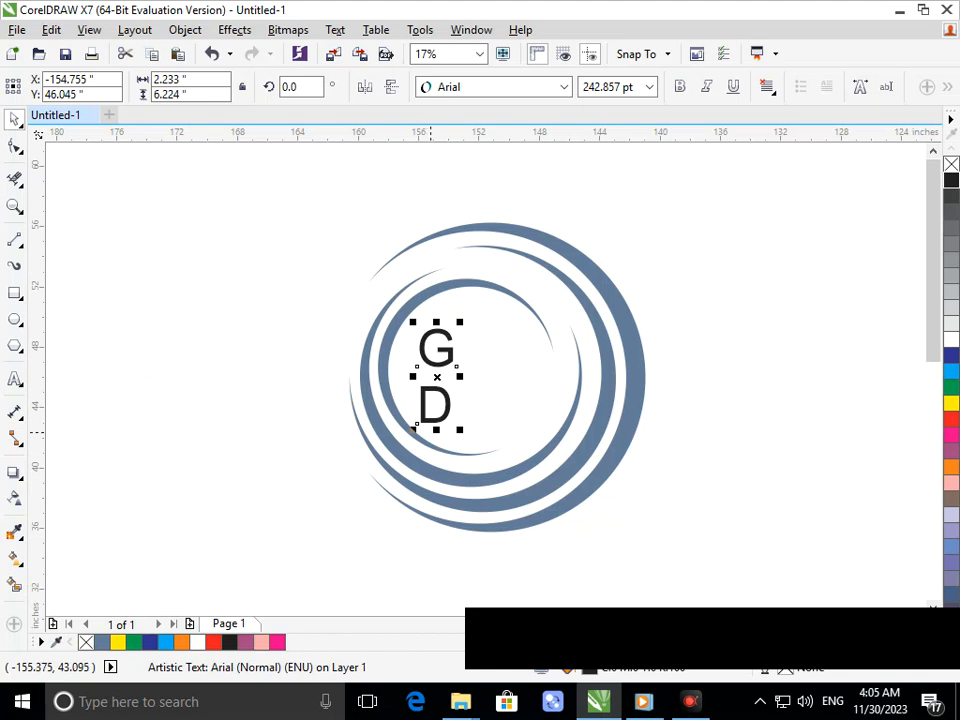
# Break the two-line text apart into separate letters and shift the D slightly right
pyautogui.scroll(3, 418, 422)
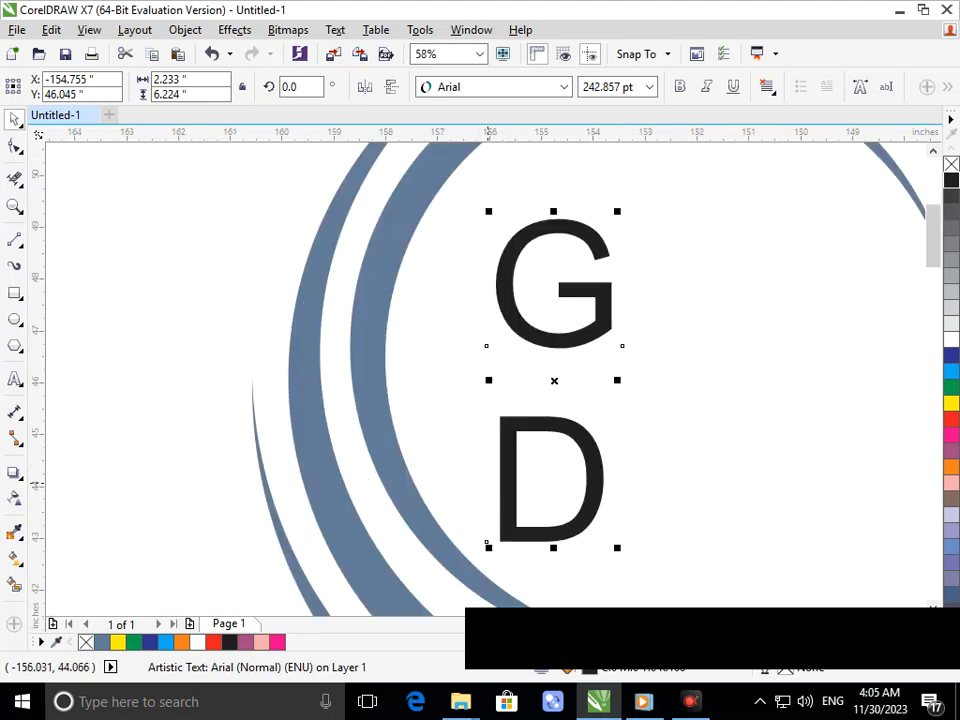
pyautogui.hotkey('ctrl', 'k')
pyautogui.click(215, 447)
pyautogui.moveTo(504, 528)
pyautogui.mouseDown()
pyautogui.moveTo(515, 526)
pyautogui.moveTo(510, 536)
pyautogui.mouseUp()
pyautogui.scroll(-3, 510, 536)
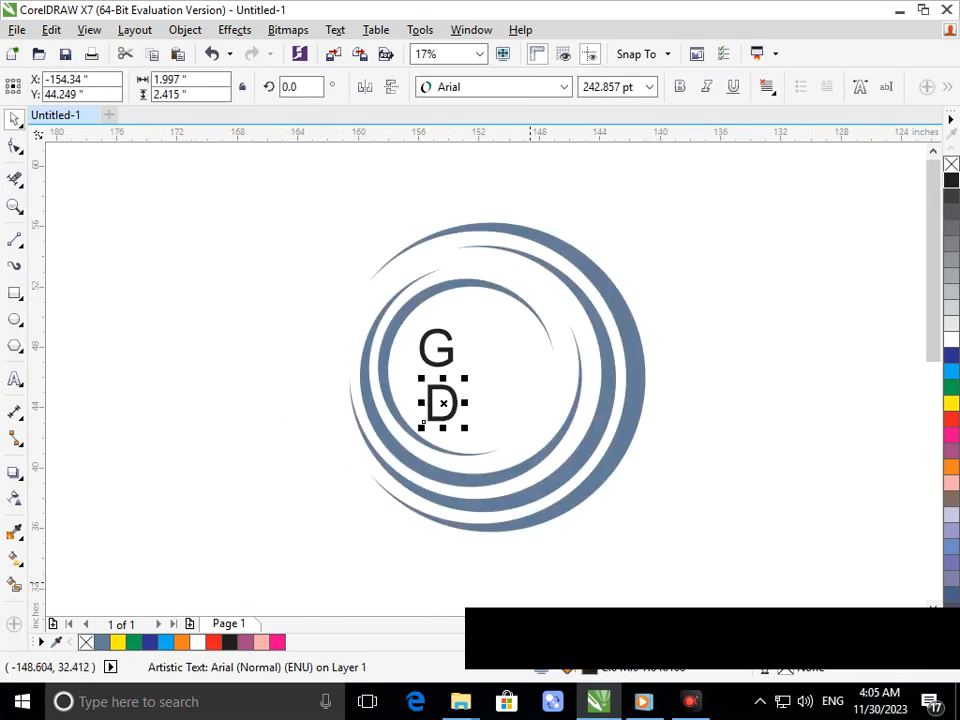
pyautogui.press('Escape')
# Add the artistic text RAPHIC in the empty area beside the rings
pyautogui.click(15, 379)
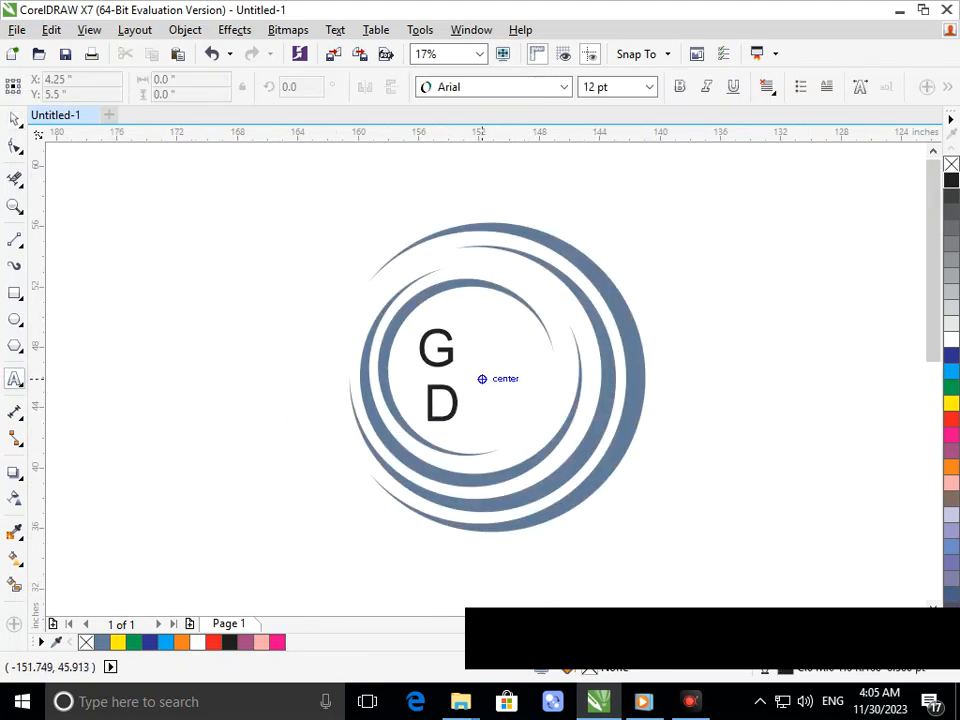
pyautogui.click(482, 378)
pyautogui.write('R')
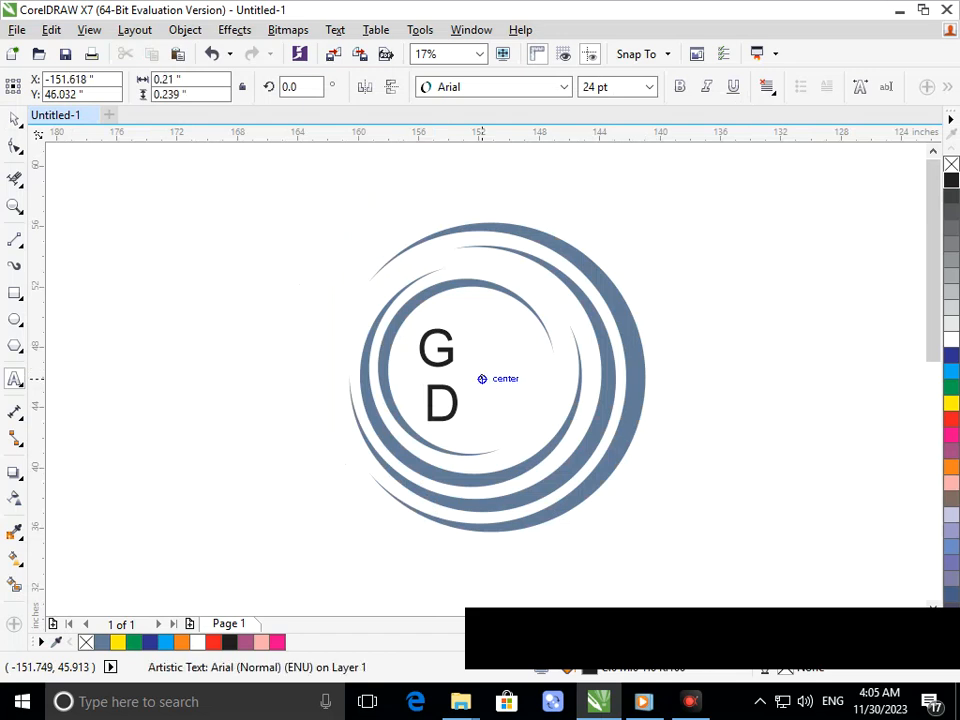
pyautogui.click(161, 288)
pyautogui.write('R')
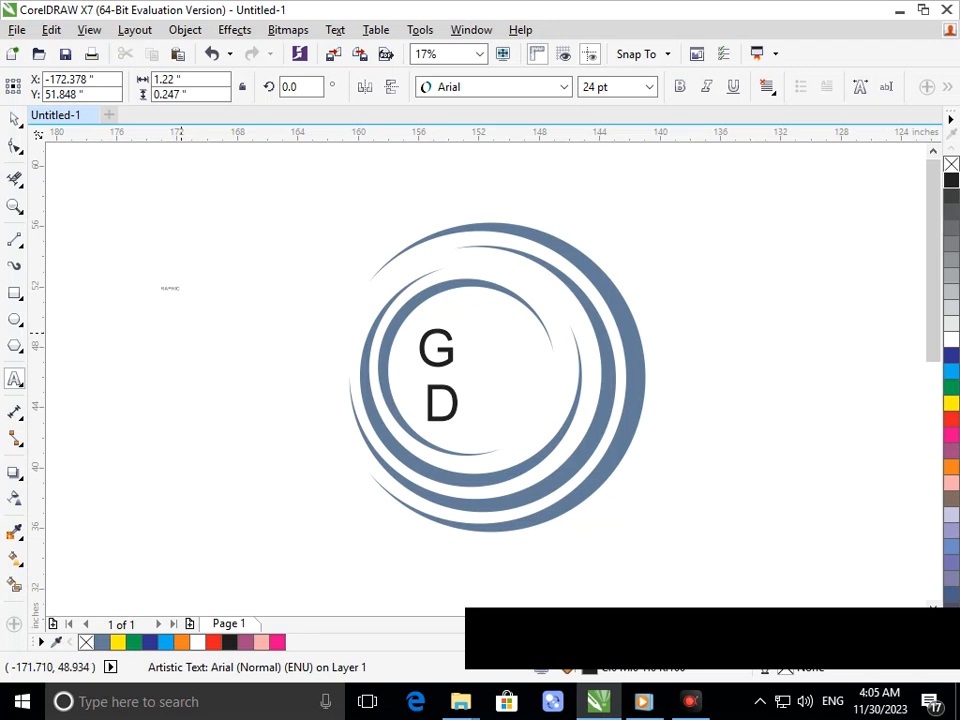
# Enlarge RAPHIC to about 73 pt and place it at the baseline right after the G
pyautogui.moveTo(186, 296); pyautogui.dragTo(491, 419)
pyautogui.hotkey('ctrl', 'space')
pyautogui.click(144, 254)
pyautogui.press('Escape')
# Copy RAPHIC beside the D and change the copy's text to ESIGNING
pyautogui.moveTo(555, 452); pyautogui.dragTo(591, 479)
pyautogui.click(588, 401)
pyautogui.doubleClick(595, 407)
pyautogui.press('Right')
pyautogui.press('Right')
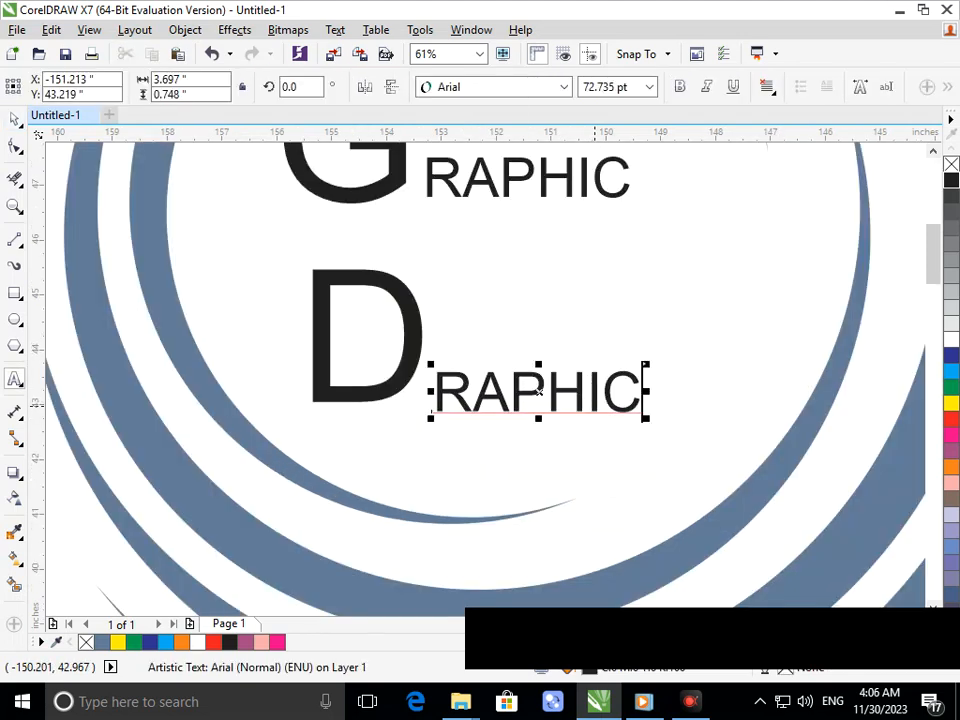
pyautogui.press('BackSpace')
pyautogui.press('BackSpace')
pyautogui.press('BackSpace')
pyautogui.press('BackSpace')
pyautogui.press('BackSpace')
pyautogui.press('BackSpace')
pyautogui.write('ESIGNING')
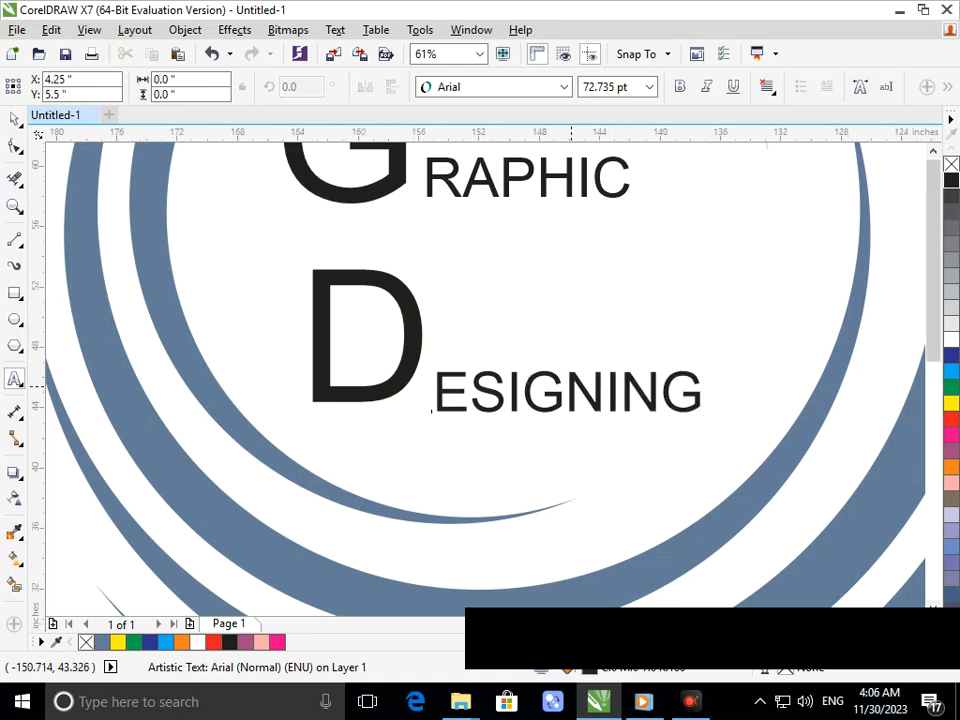
# Move ESIGNING slightly up so it sits closer to the D's baseline
pyautogui.press('F3')
pyautogui.click(14, 119)
pyautogui.click(486, 466)
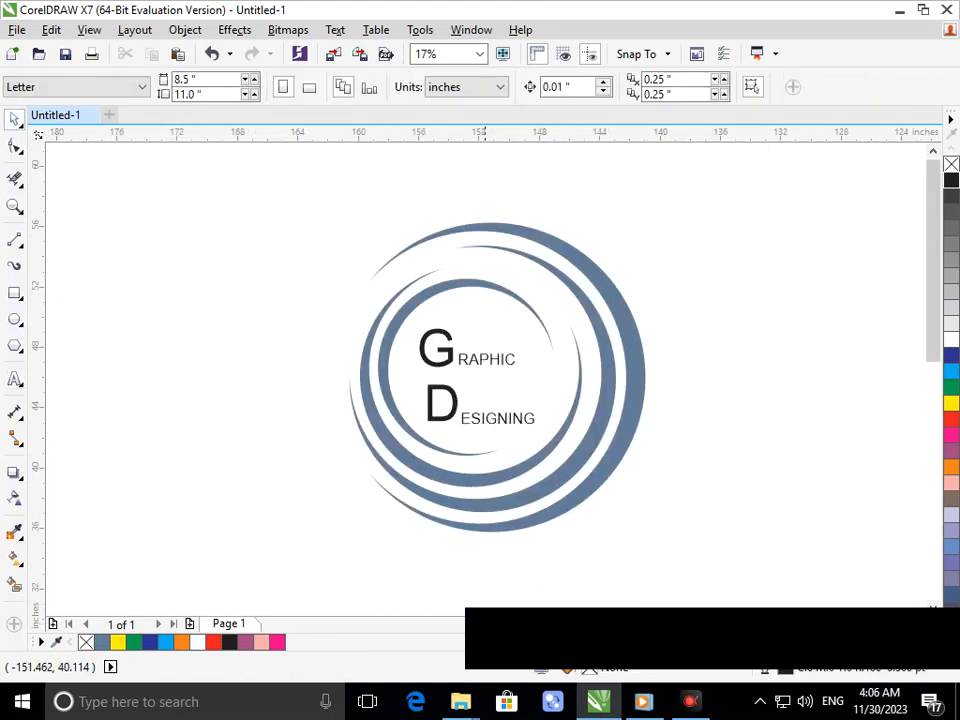
pyautogui.moveTo(468, 419); pyautogui.dragTo(469, 412)
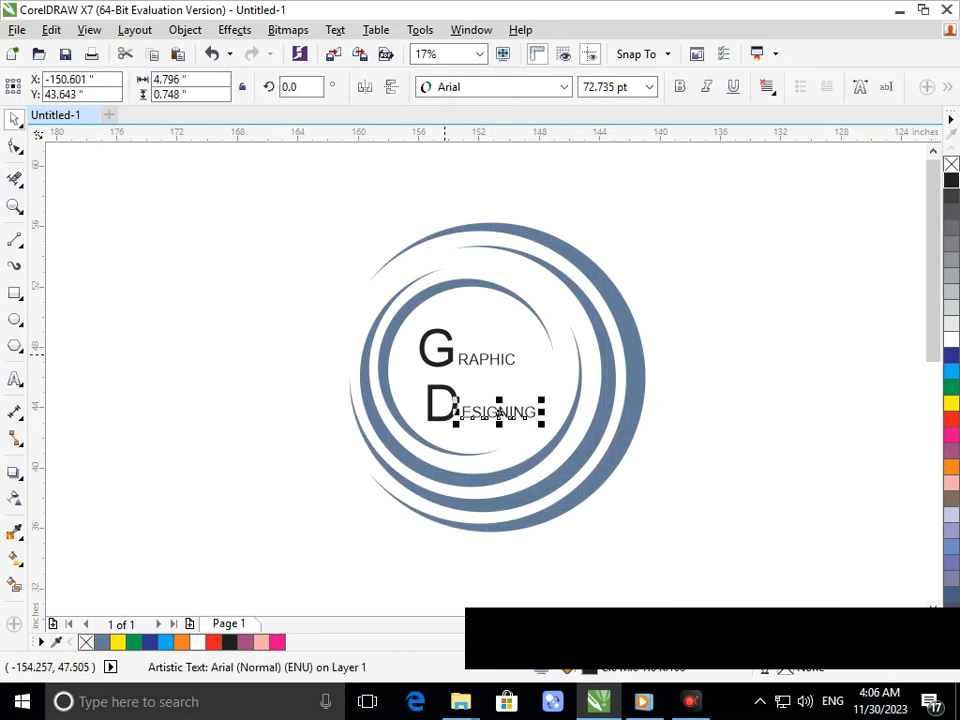
pyautogui.click(480, 360)
pyautogui.keyDown('shift'); pyautogui.click(437, 350); pyautogui.keyUp('shift')
pyautogui.moveTo(437, 350)
pyautogui.mouseDown()
pyautogui.moveTo(449, 357)
pyautogui.moveTo(447, 342)
pyautogui.mouseUp()
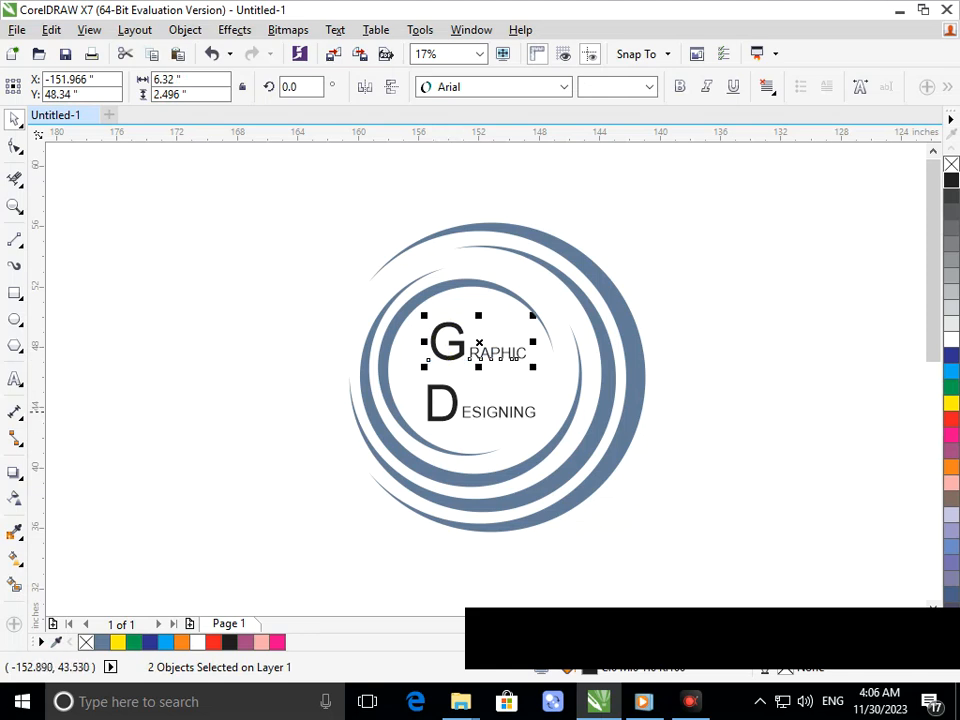
pyautogui.click(253, 437)
pyautogui.hotkey('ctrl', 'z')
# Enlarge the G and RAPHIC together slightly and position them as the upper line inside the rings
pyautogui.click(312, 415)
pyautogui.moveTo(523, 374); pyautogui.dragTo(512, 364)
pyautogui.click(307, 426)
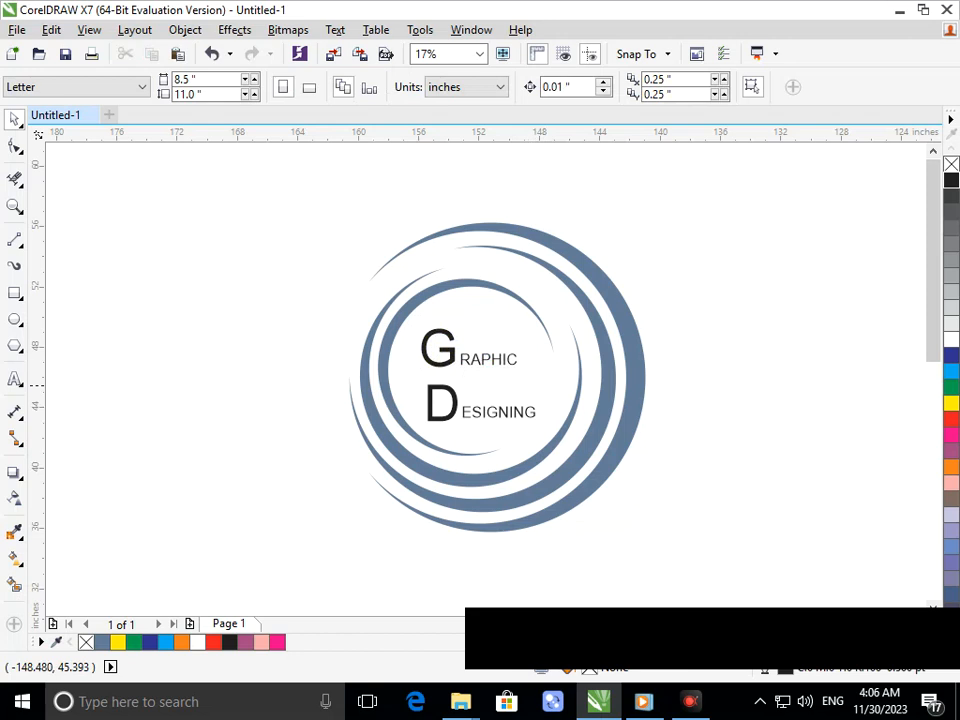
pyautogui.moveTo(457, 349); pyautogui.dragTo(411, 314)
pyautogui.moveTo(523, 373); pyautogui.dragTo(532, 382)
pyautogui.moveTo(467, 363); pyautogui.dragTo(478, 363)
# Shrink the D and ESIGNING together slightly and line them up beneath the GRAPHIC line
pyautogui.click(496, 392)
pyautogui.moveTo(536, 425); pyautogui.dragTo(411, 369)
pyautogui.moveTo(424, 428); pyautogui.dragTo(457, 415)
pyautogui.click(308, 456)
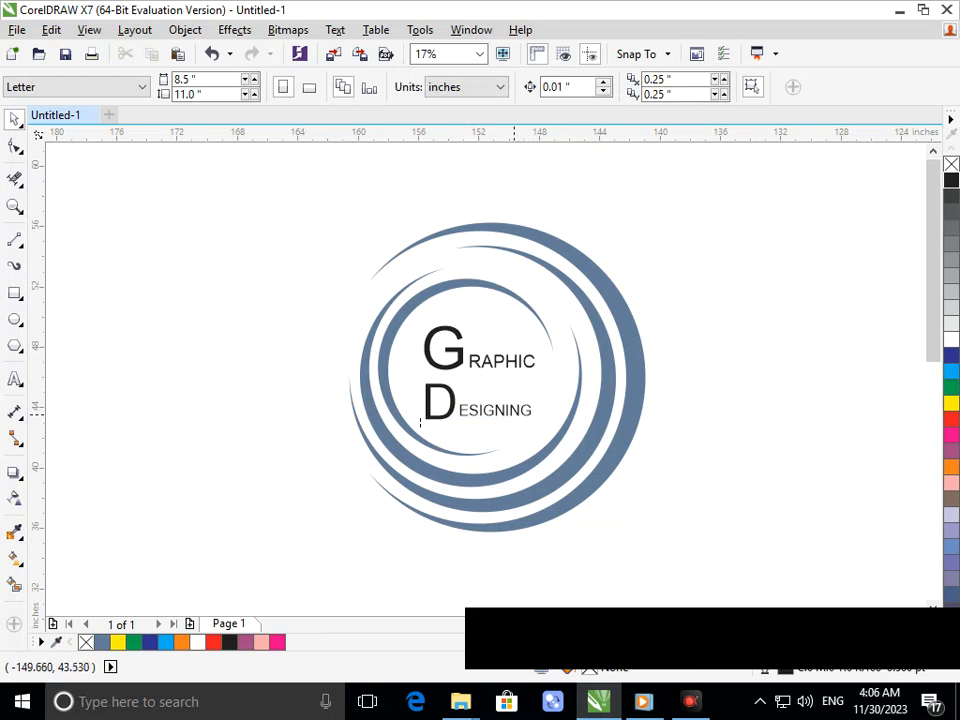
# Make all four text objects inside the rings bold
pyautogui.moveTo(452, 366); pyautogui.dragTo(410, 316)
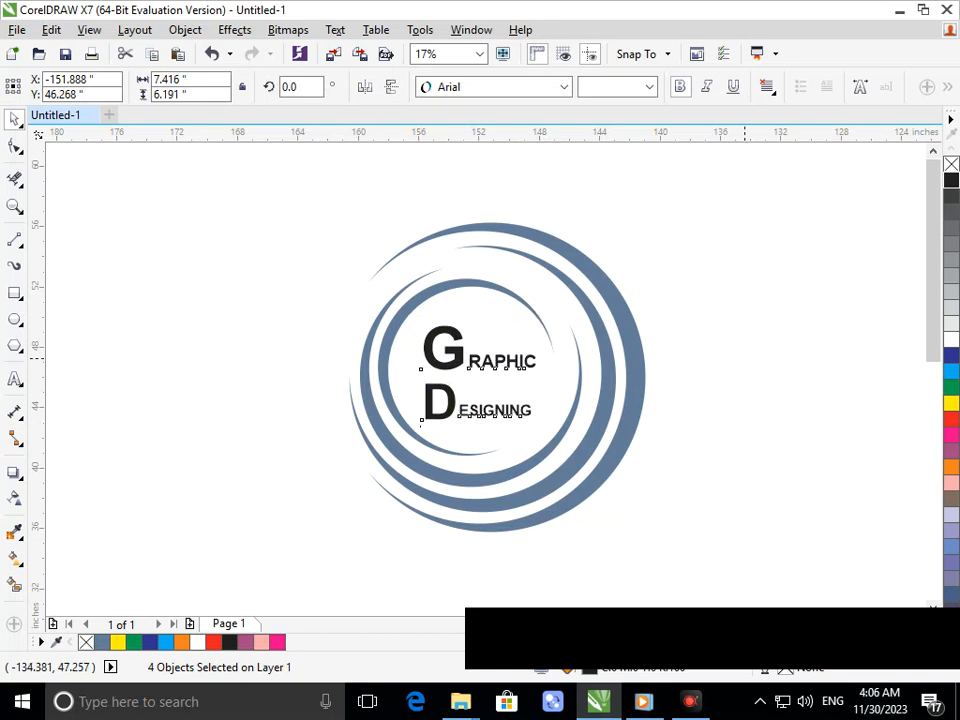
pyautogui.click(420, 427)
# Color the D and ESIGNING text red and the G and RAPHIC text dark blue
pyautogui.moveTo(540, 424); pyautogui.dragTo(404, 374)
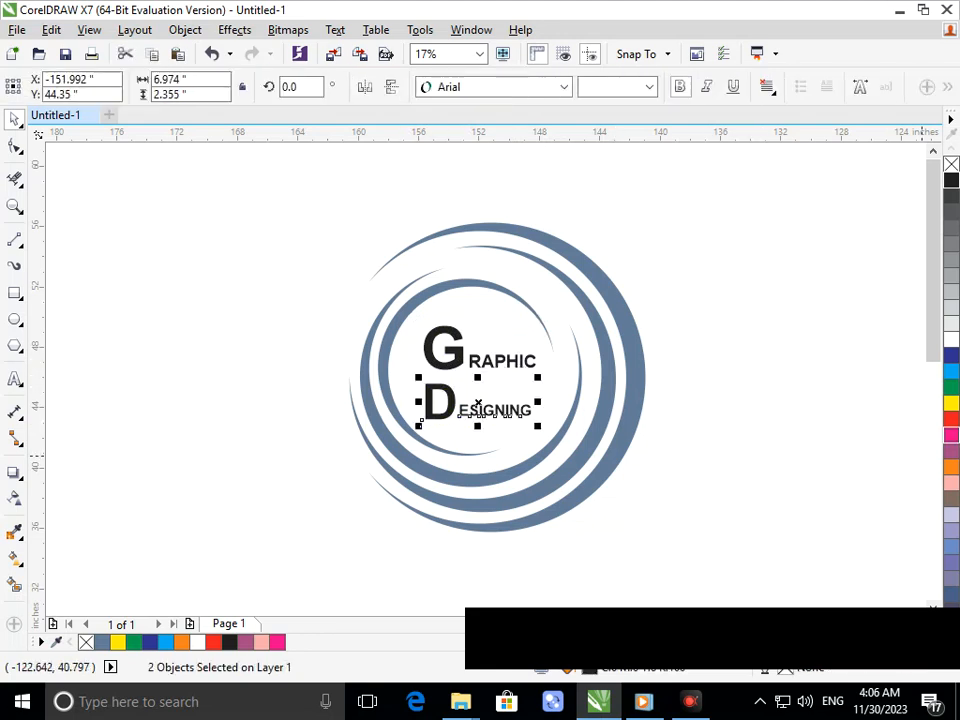
pyautogui.click(951, 419)
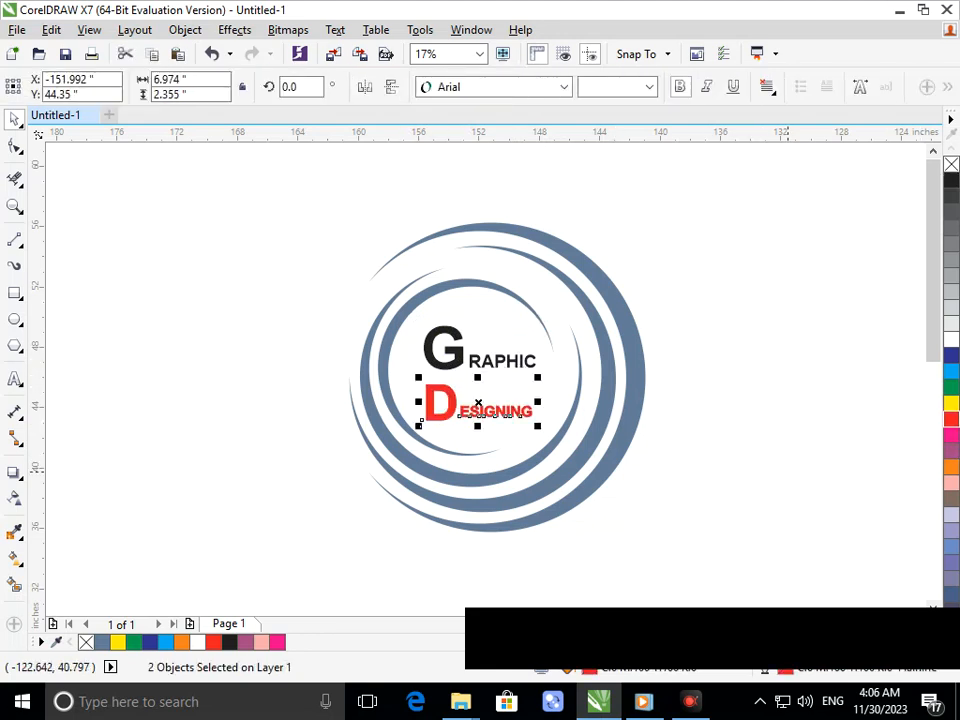
pyautogui.click(520, 391)
pyautogui.moveTo(460, 336); pyautogui.dragTo(418, 318)
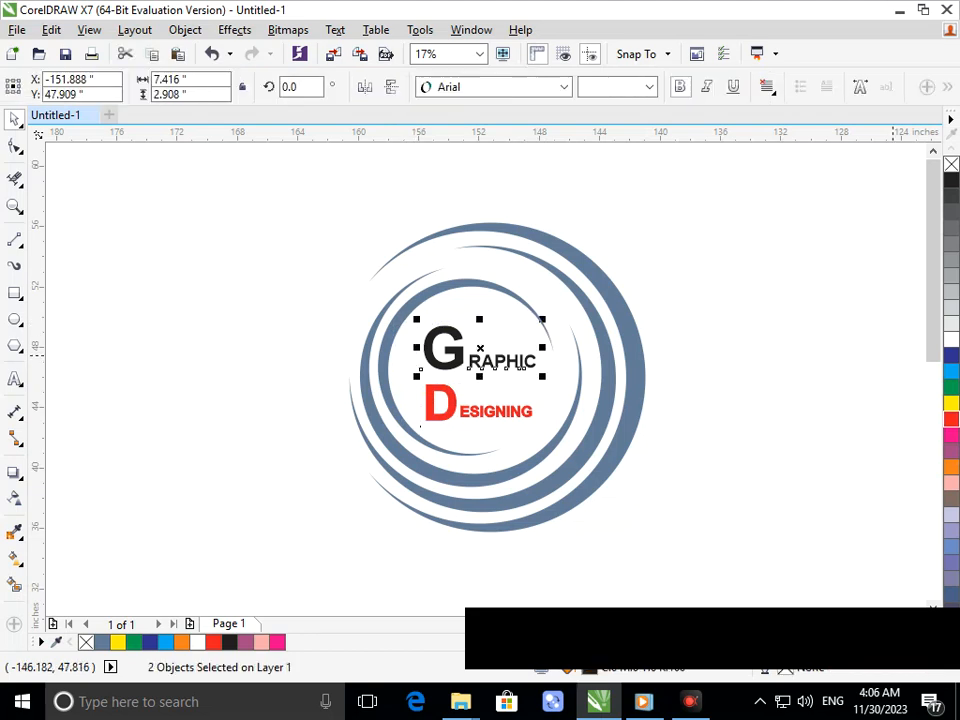
pyautogui.click(951, 355)
pyautogui.click(807, 391)
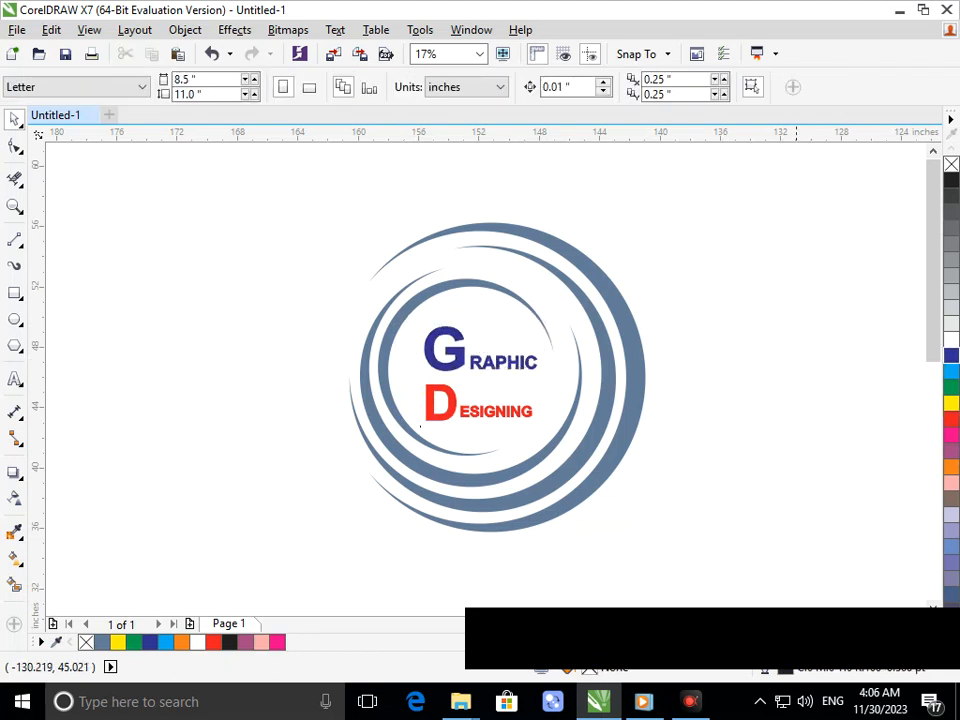
# Color the outermost crescent dark blue, the second one from the outside purple, and the third one pink
pyautogui.click(621, 440)
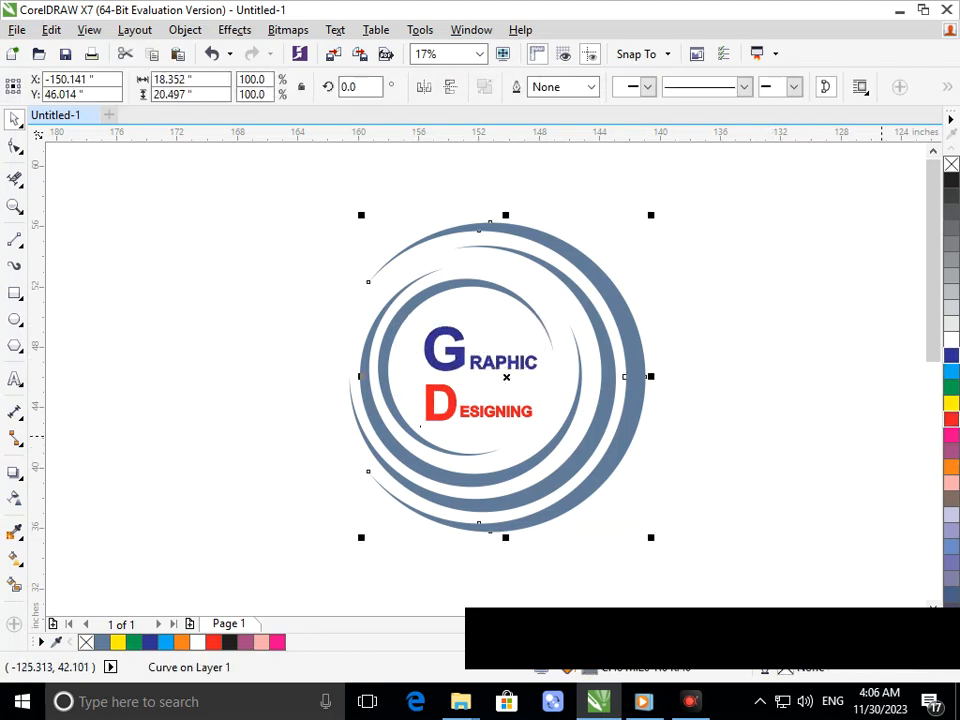
pyautogui.click(951, 355)
pyautogui.click(815, 403)
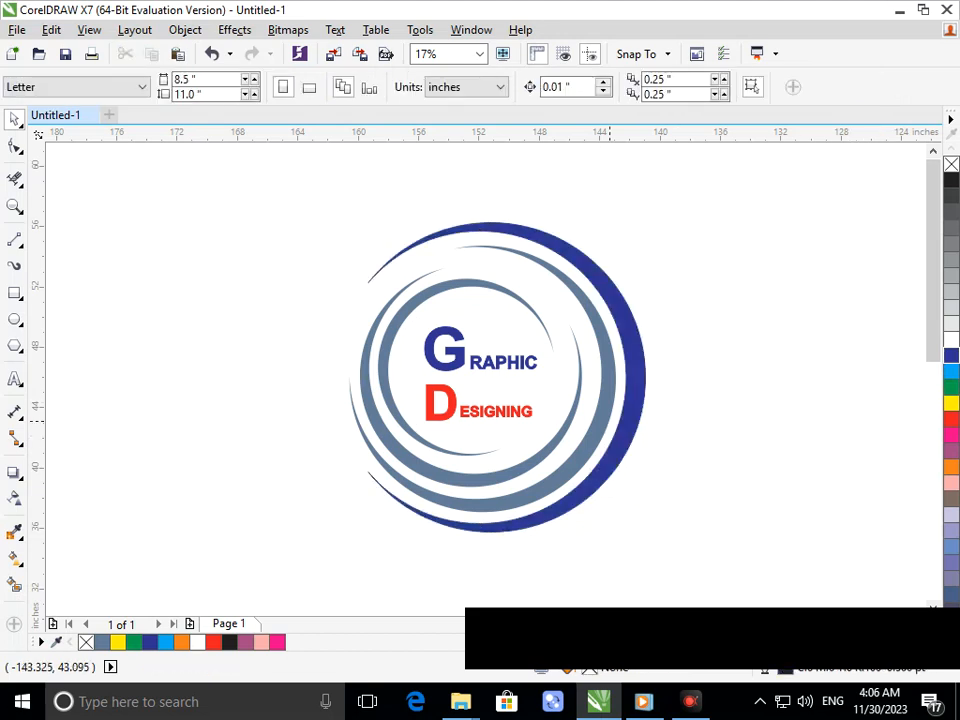
pyautogui.click(601, 419)
pyautogui.click(951, 451)
pyautogui.click(579, 462)
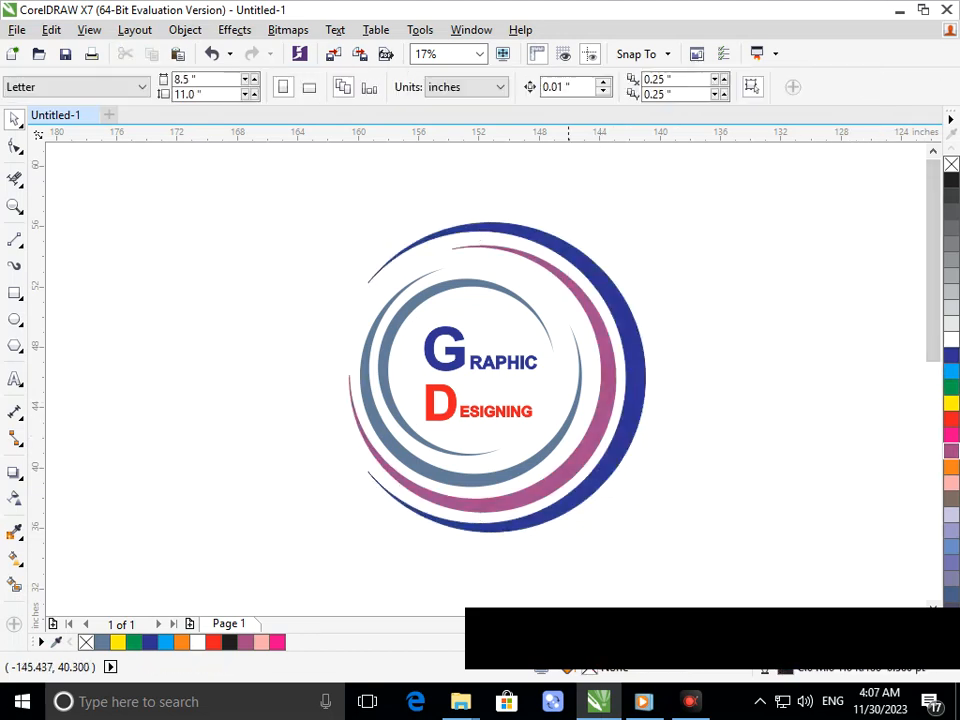
pyautogui.click(552, 448)
pyautogui.click(951, 436)
pyautogui.click(740, 483)
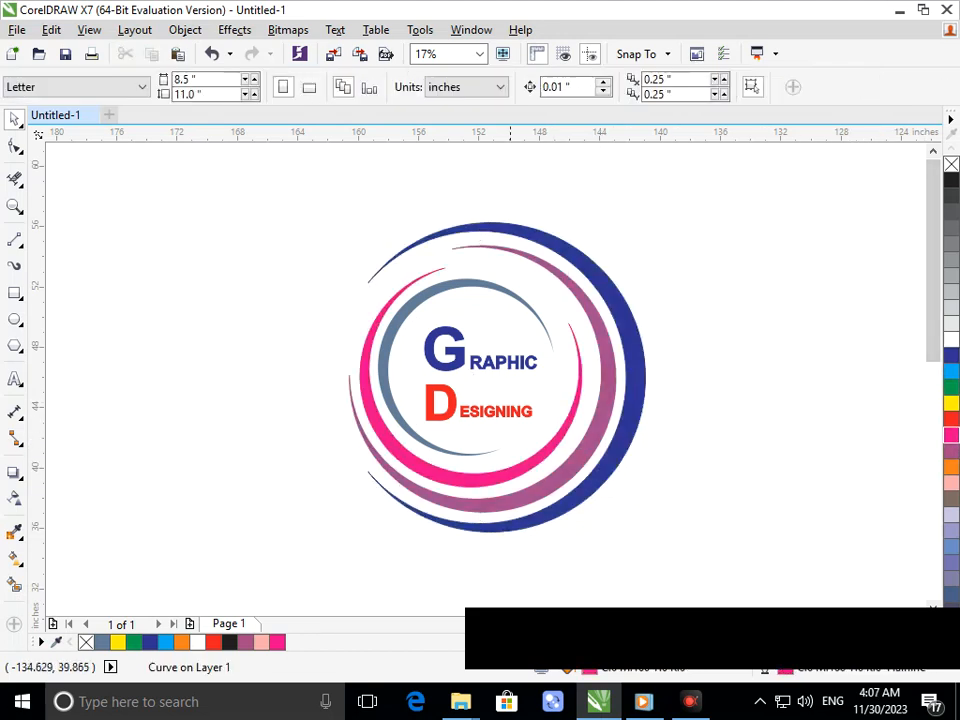
# Color the innermost crescent and the pink crescent around it black
pyautogui.click(481, 452)
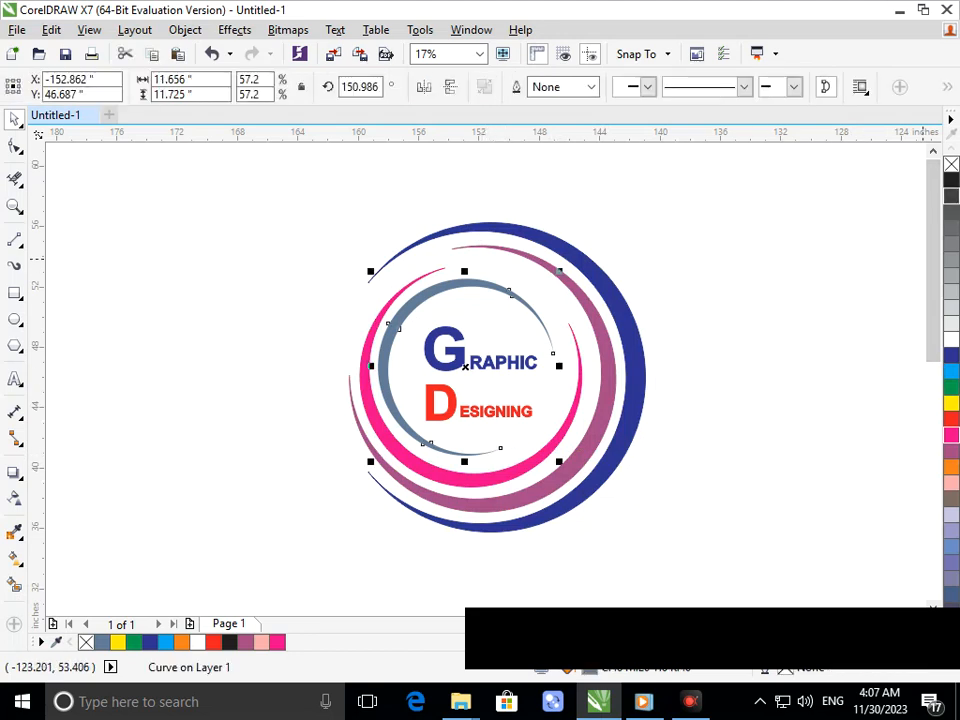
pyautogui.click(951, 180)
pyautogui.click(742, 356)
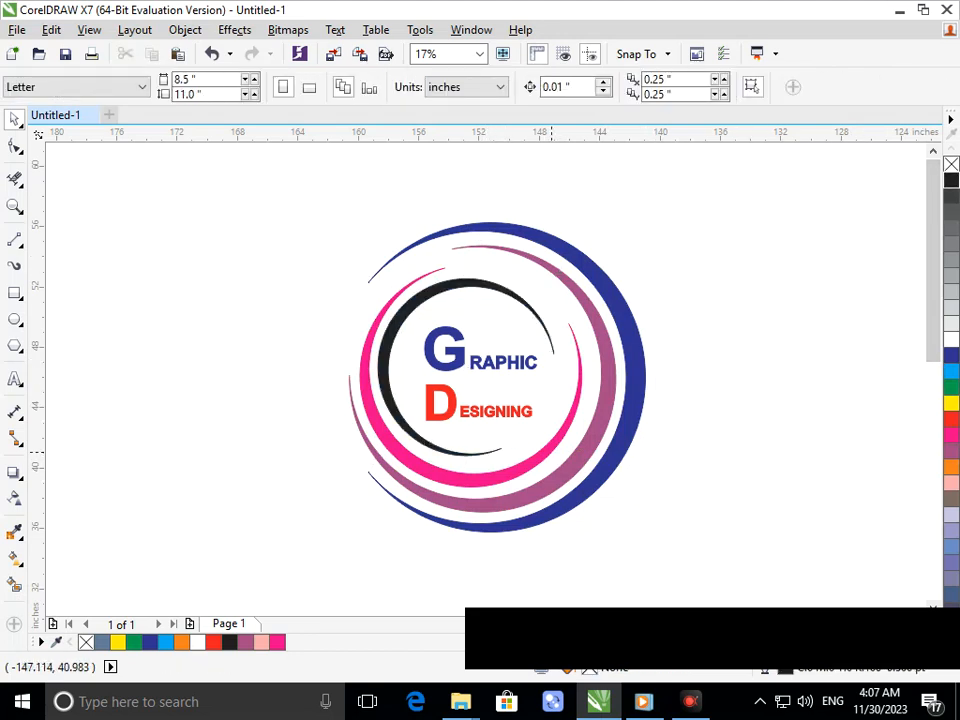
pyautogui.click(545, 446)
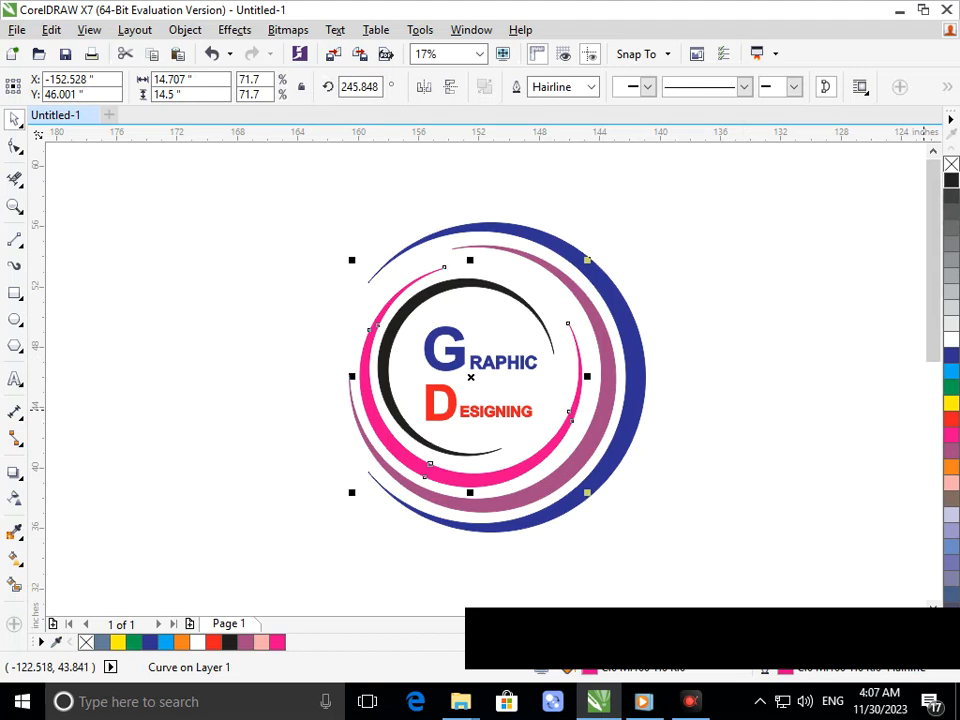
pyautogui.click(951, 180)
pyautogui.click(636, 525)
# Color the purple crescent, second from the outside, black
pyautogui.press('F3')
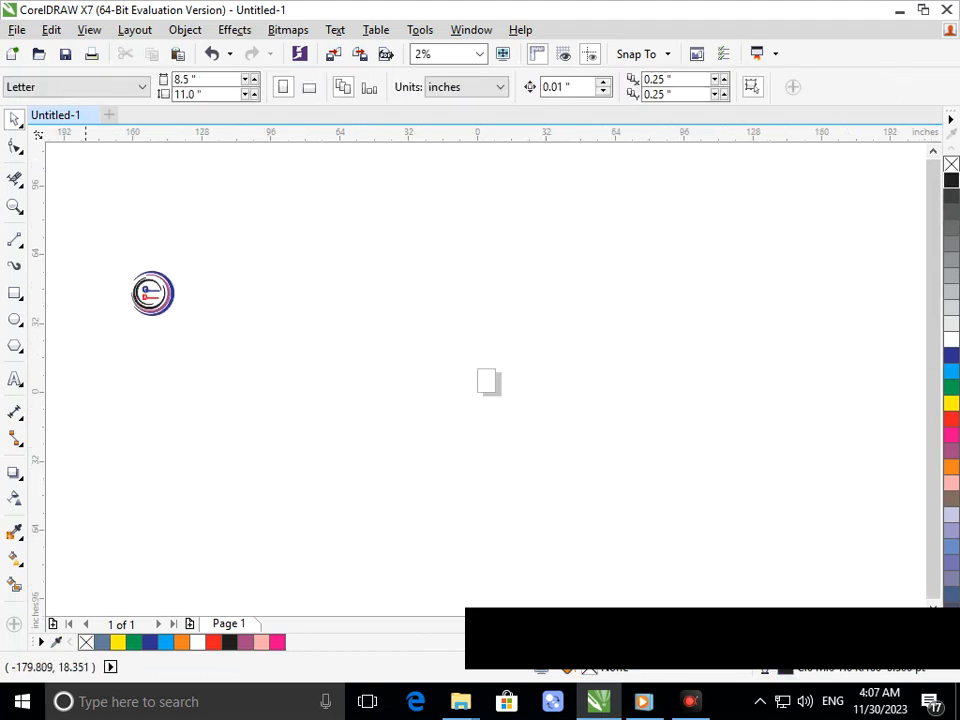
pyautogui.moveTo(149, 298); pyautogui.dragTo(194, 335)
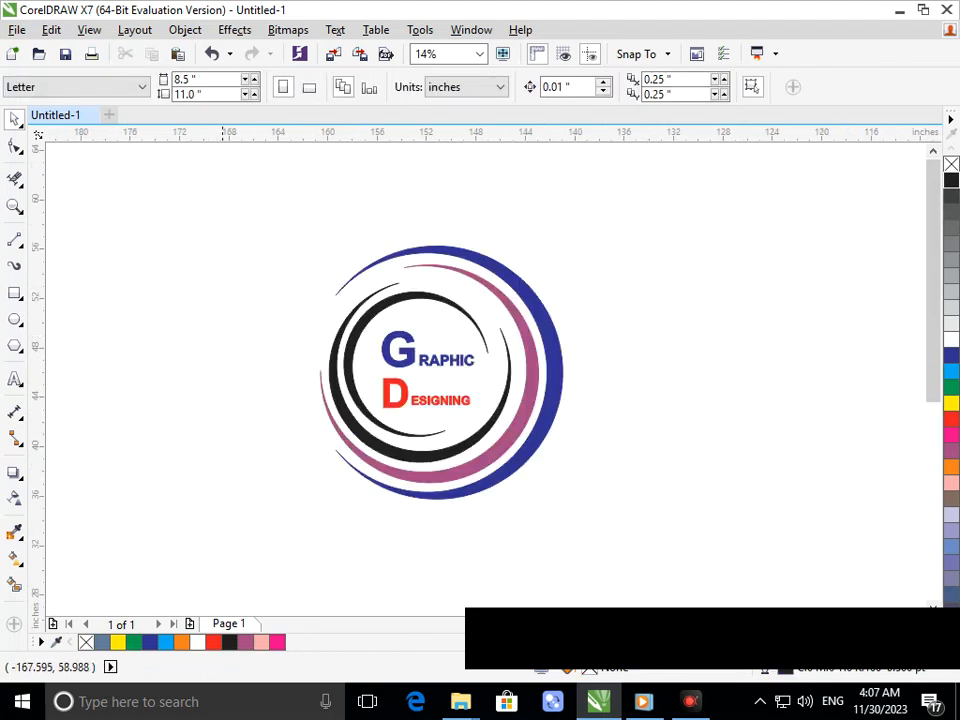
pyautogui.moveTo(234, 210); pyautogui.dragTo(663, 539)
pyautogui.press('F2')
pyautogui.moveTo(246, 216); pyautogui.dragTo(608, 516)
pyautogui.click(733, 506)
pyautogui.click(617, 480)
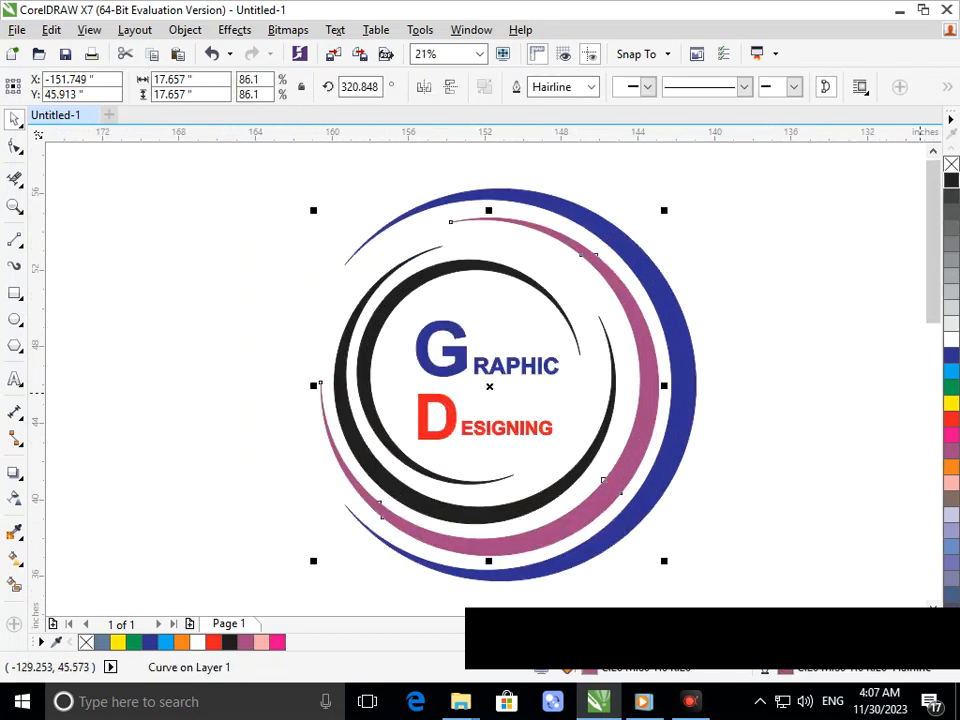
pyautogui.click(951, 180)
pyautogui.click(821, 334)
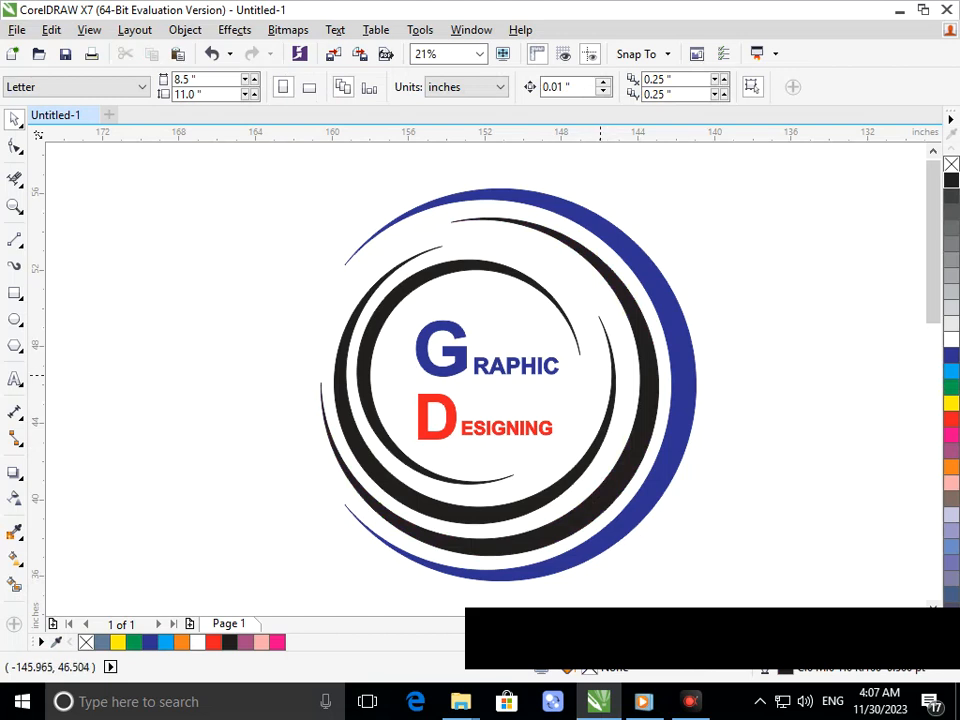
# Color the outermost dark blue crescent black to match the inner ones
pyautogui.click(693, 428)
pyautogui.click(951, 180)
pyautogui.click(869, 347)
pyautogui.press('F3')
pyautogui.press('F2')
pyautogui.moveTo(187, 201); pyautogui.dragTo(695, 546)
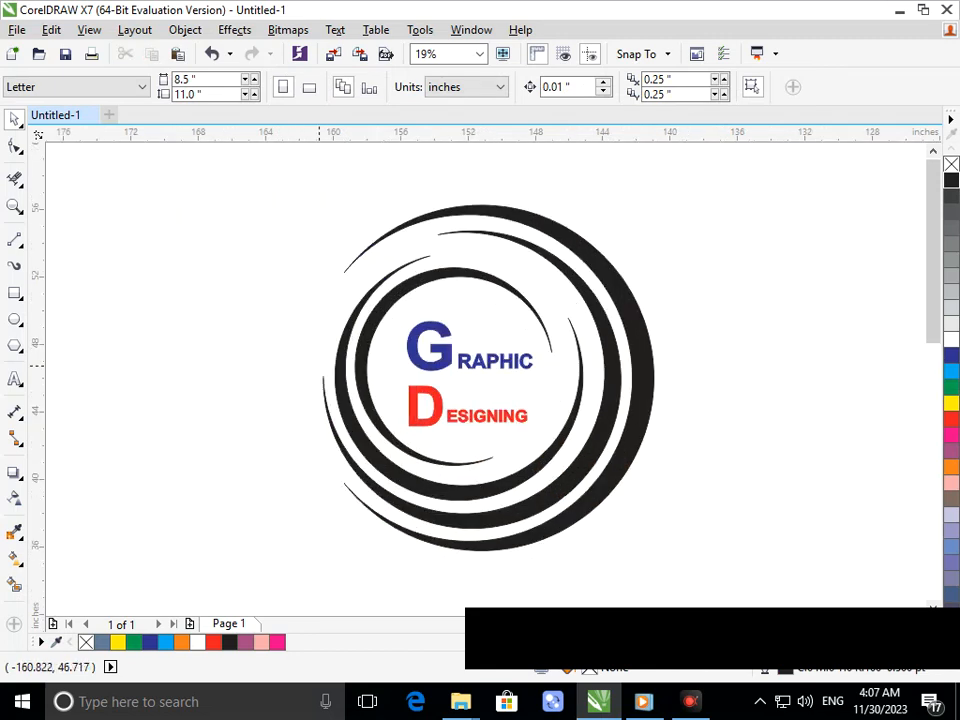